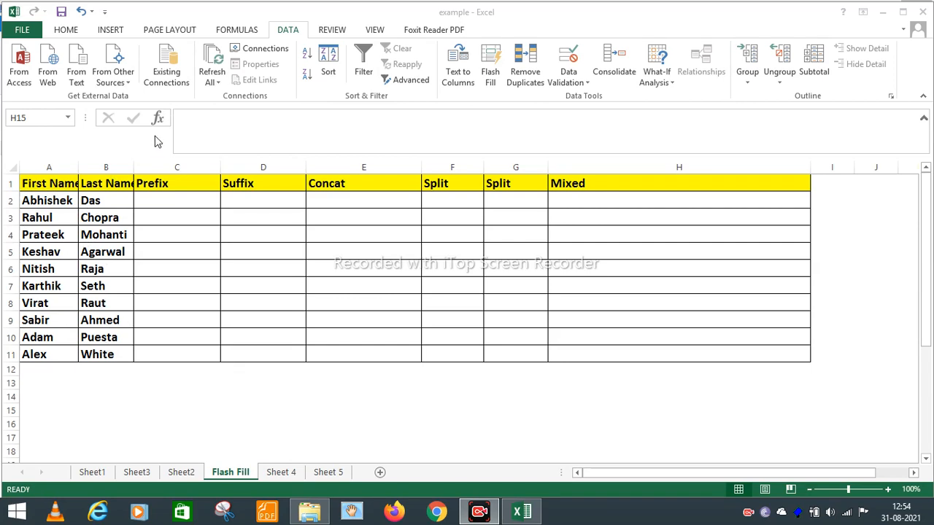
- Enter 'Mr. Abhishek' in C2 and Flash Fill the Prefix column through C11
click(151, 200)
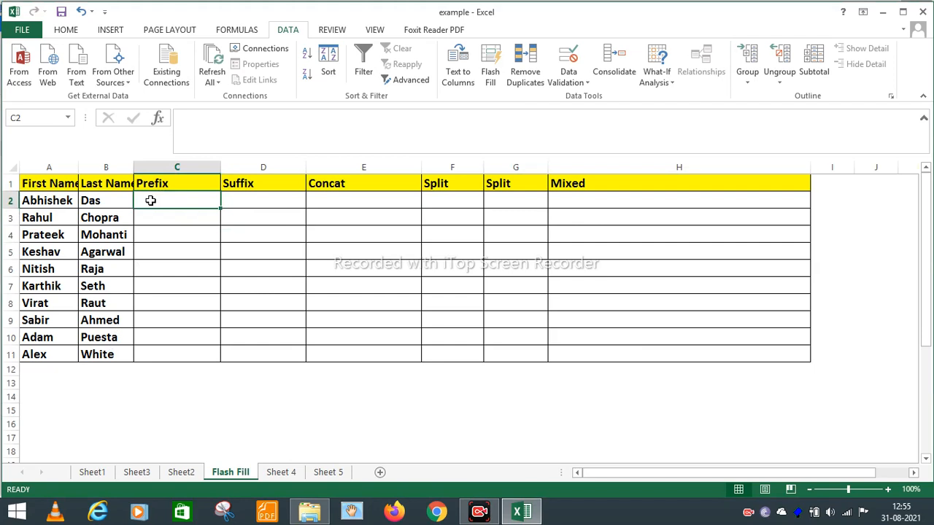
text(Mr. Abhishek)
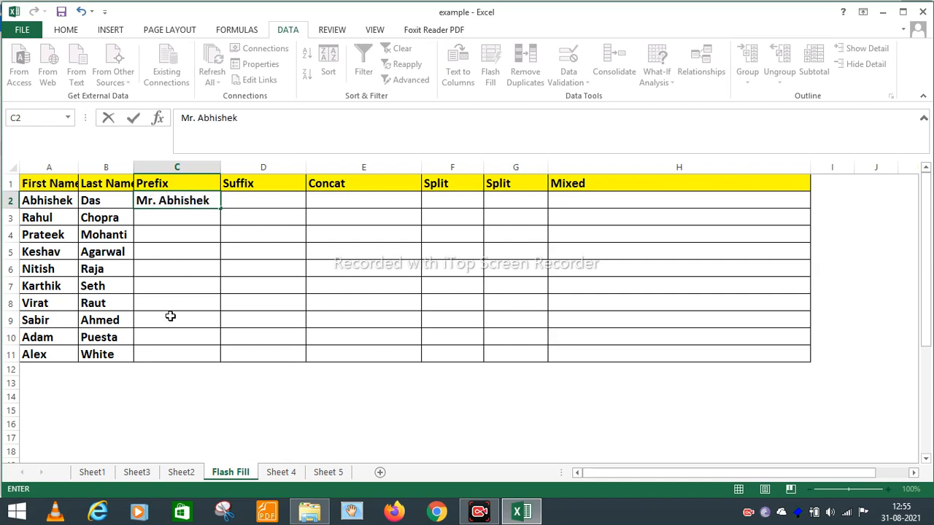
key(ctrl+Return)
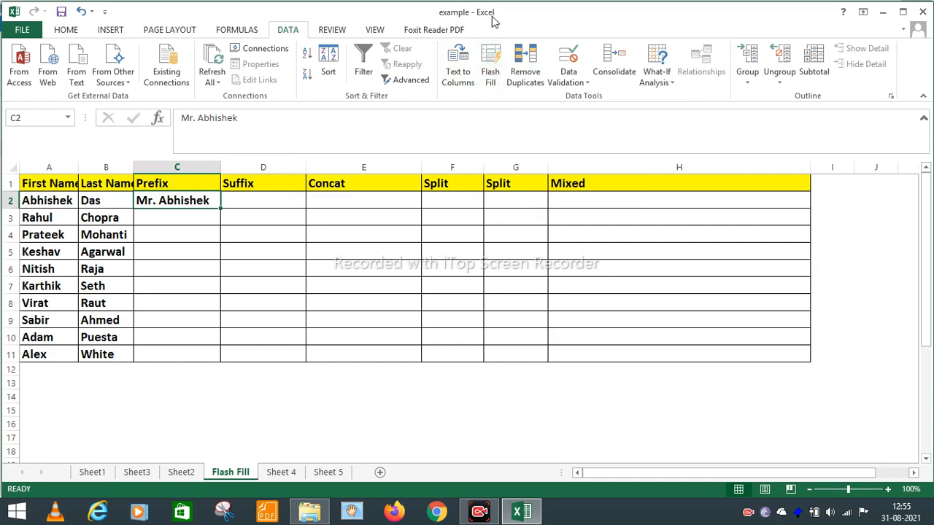
click(490, 77)
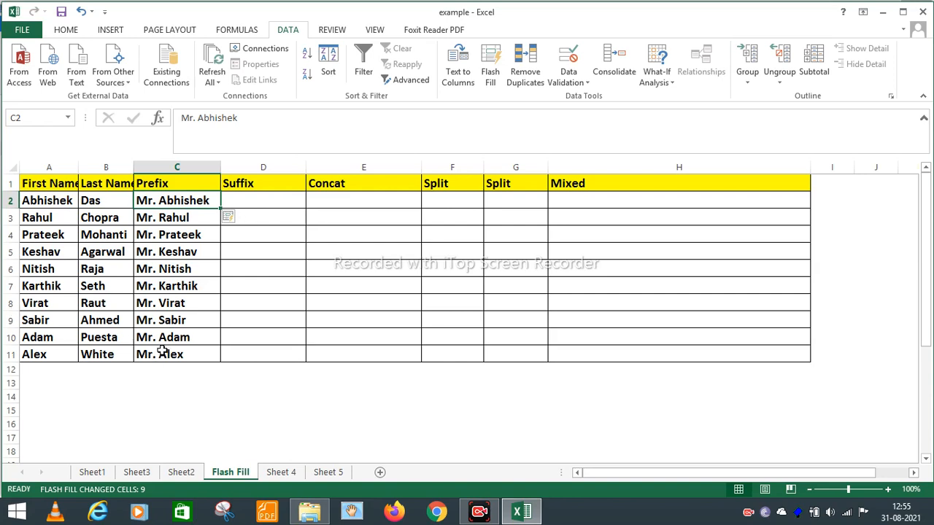
click(243, 200)
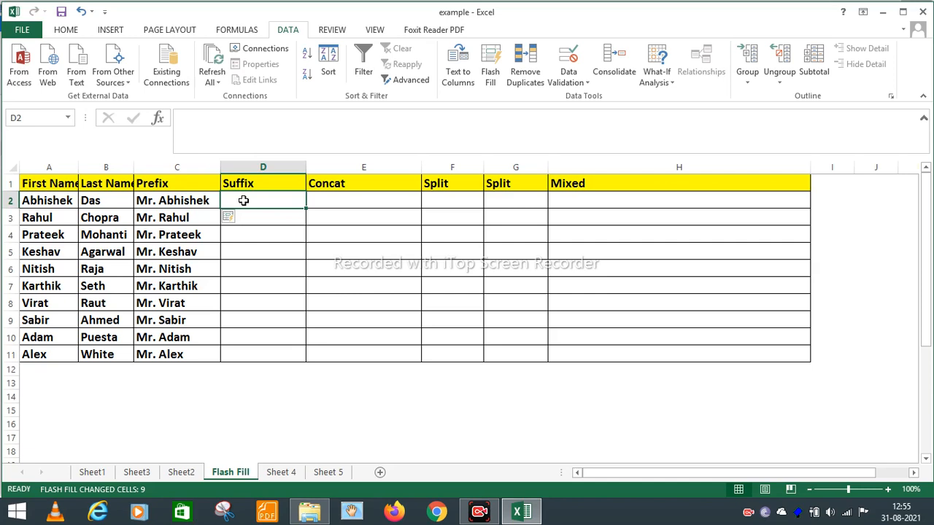
- Enter 'Abhishek Sir' in D2 and Flash Fill the Suffix column
text(Abhishek)
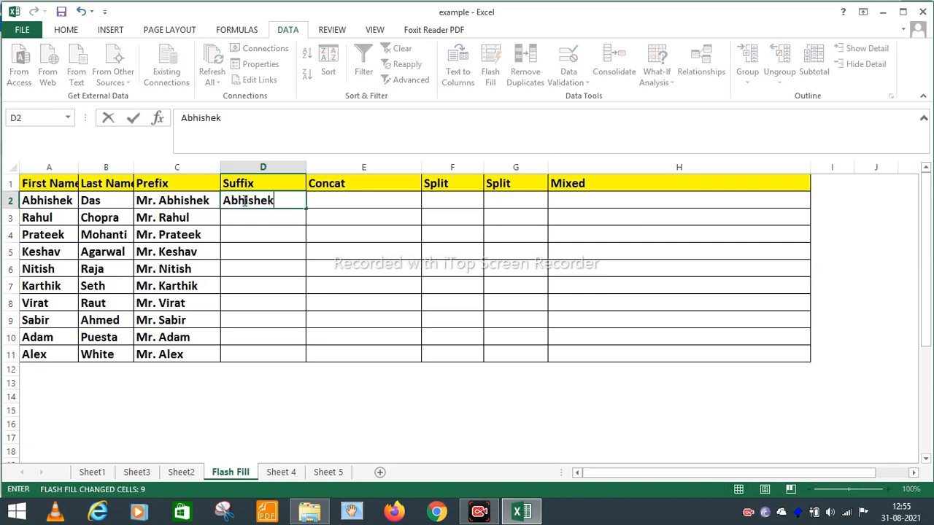
text( Sir)
key(Return)
key(Up)
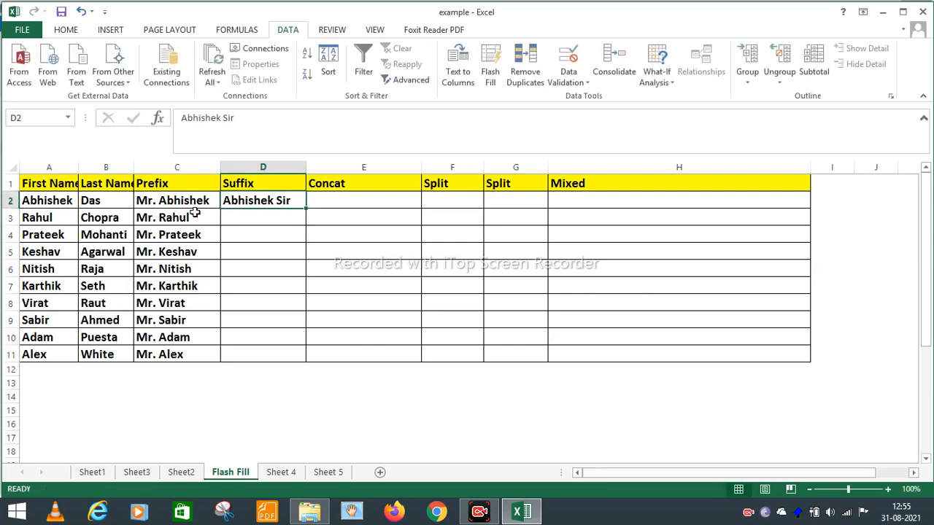
click(488, 69)
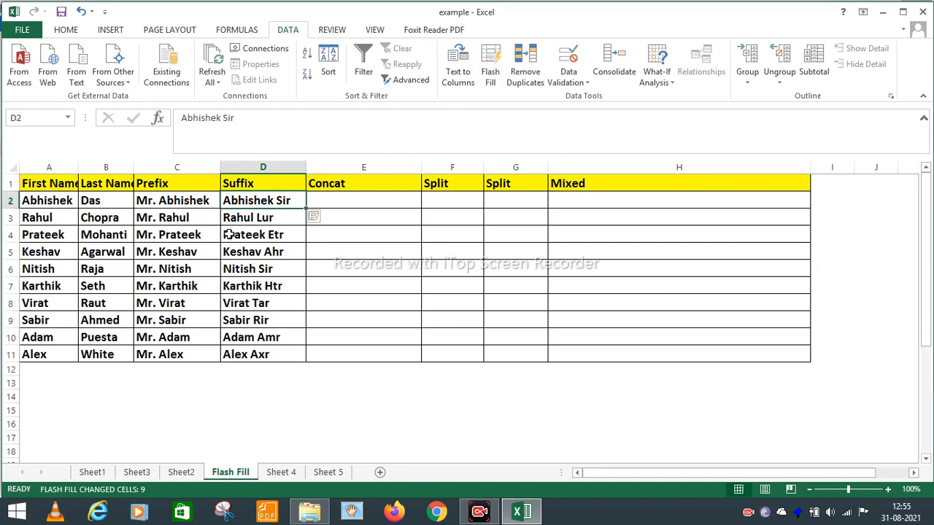
- Correct D3 from 'Rahul Lur' to 'Rahul Sir' so the Suffix column refills correctly
click(272, 220)
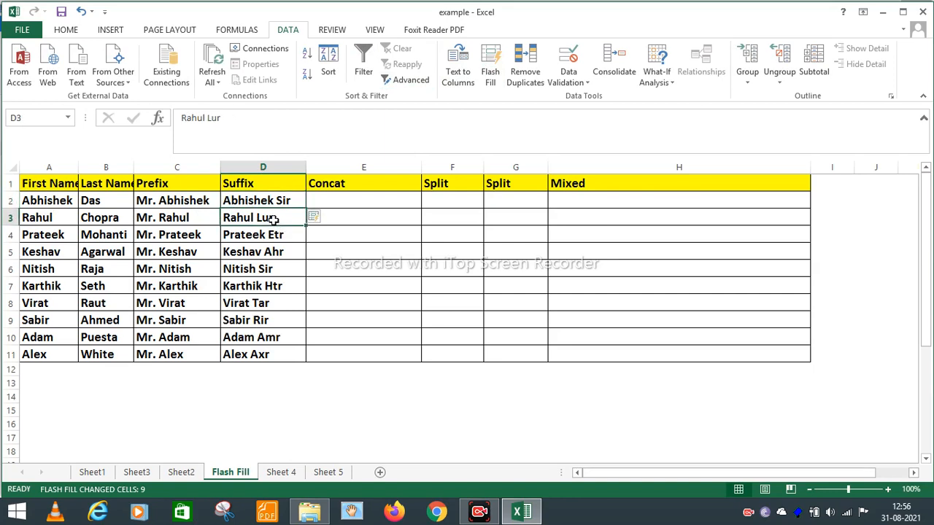
text(Rahu)
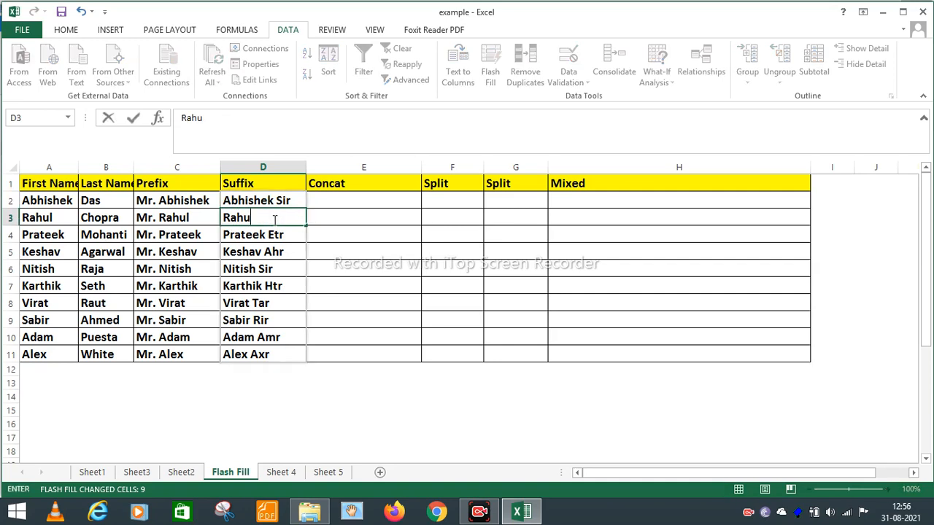
text(l Sir)
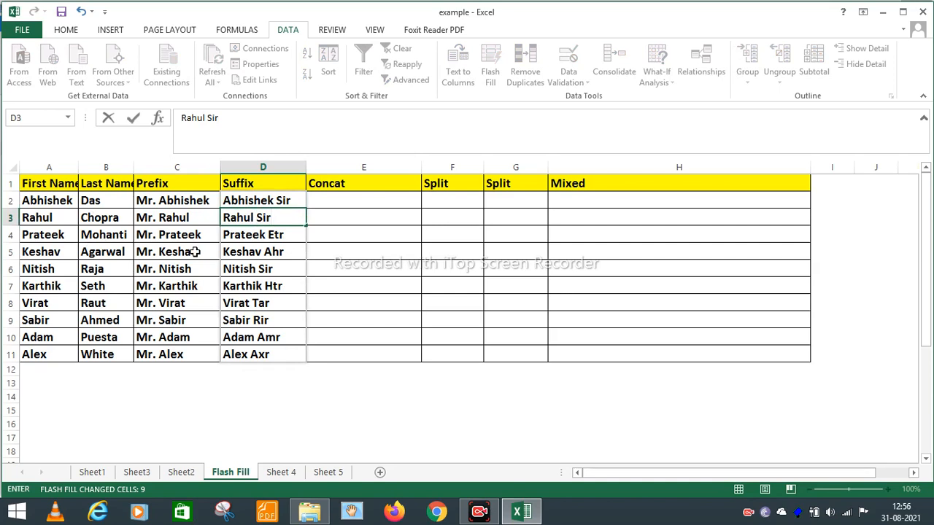
key(Return)
key(Up)
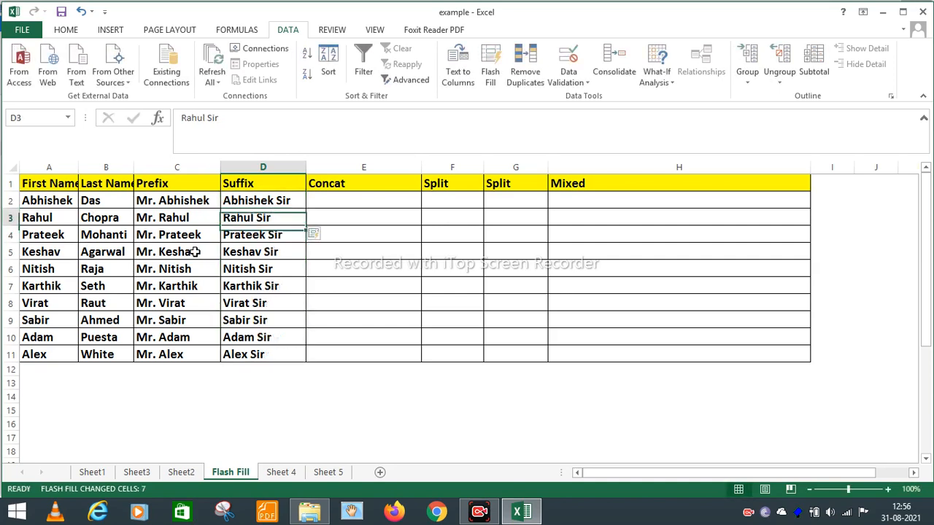
click(237, 234)
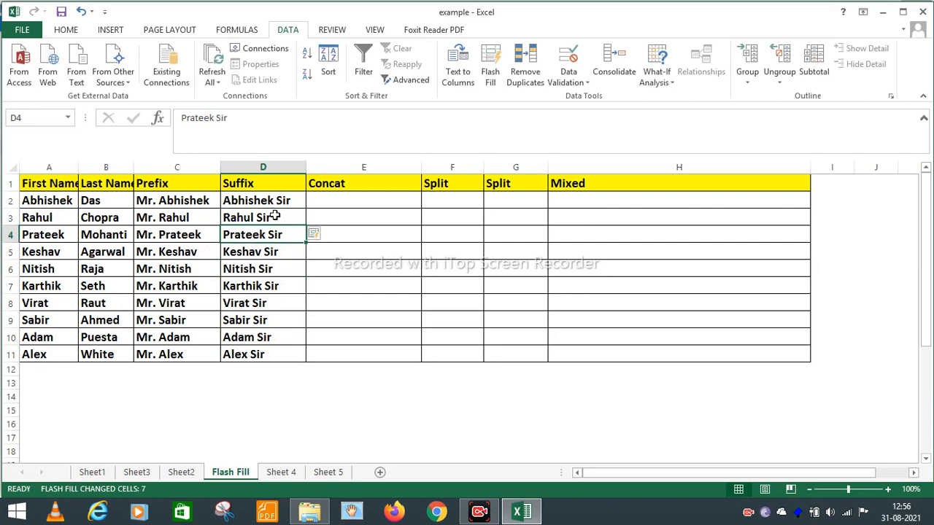
click(321, 199)
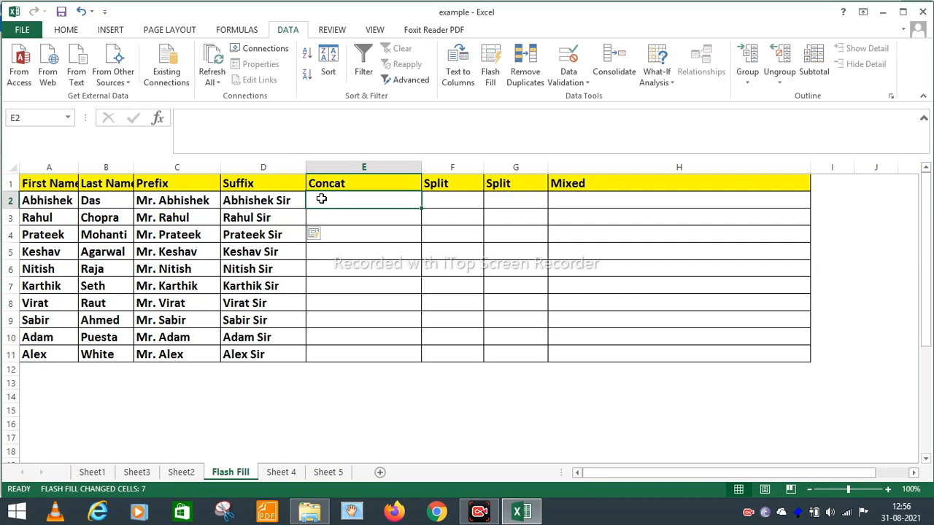
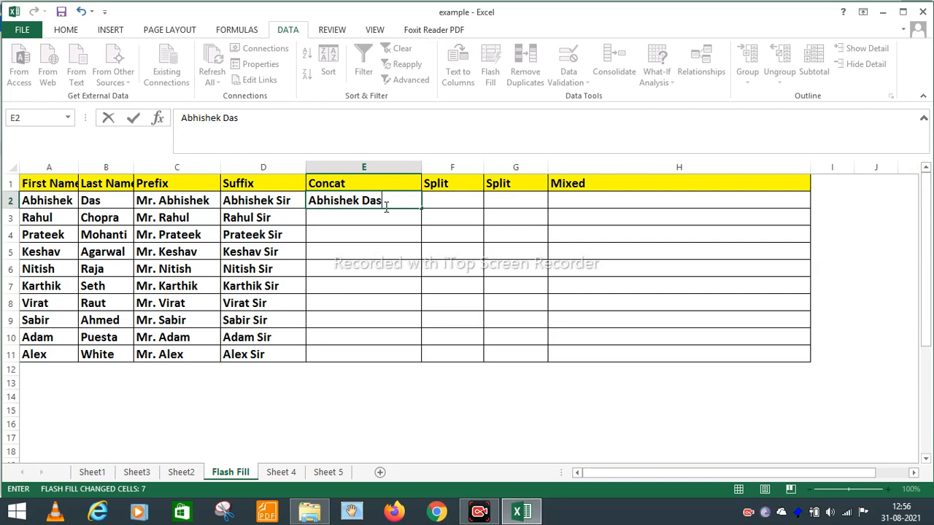
key(Return)
key(Up)
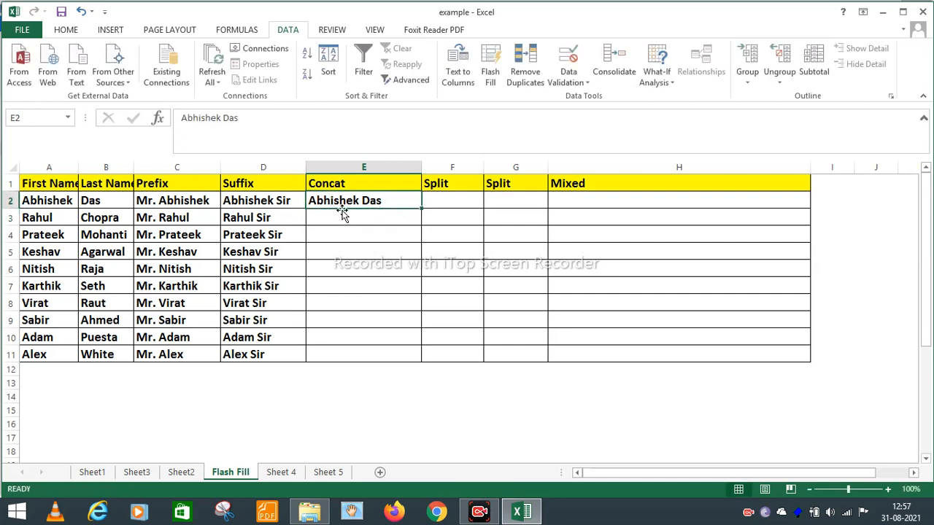
click(490, 81)
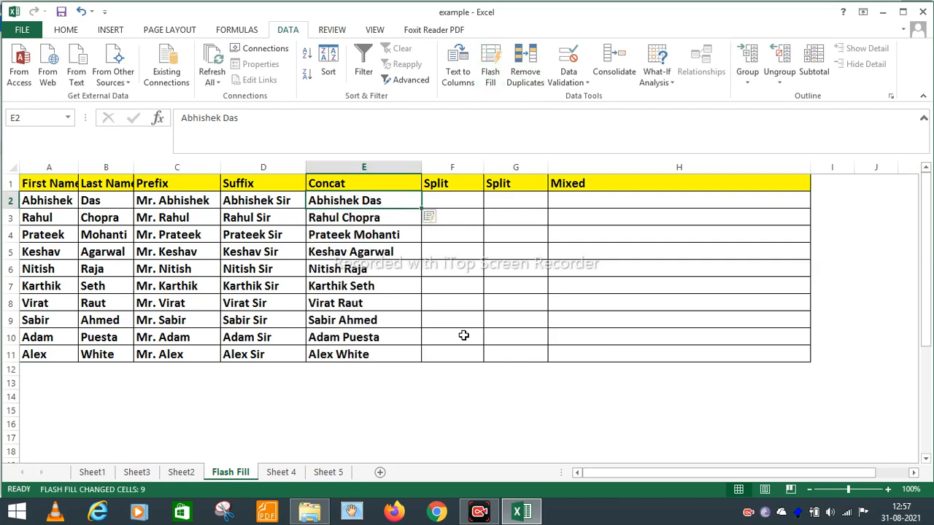
- Enter 'Abh' in F2 and Flash Fill first-name initials from Abh to Ale
click(457, 202)
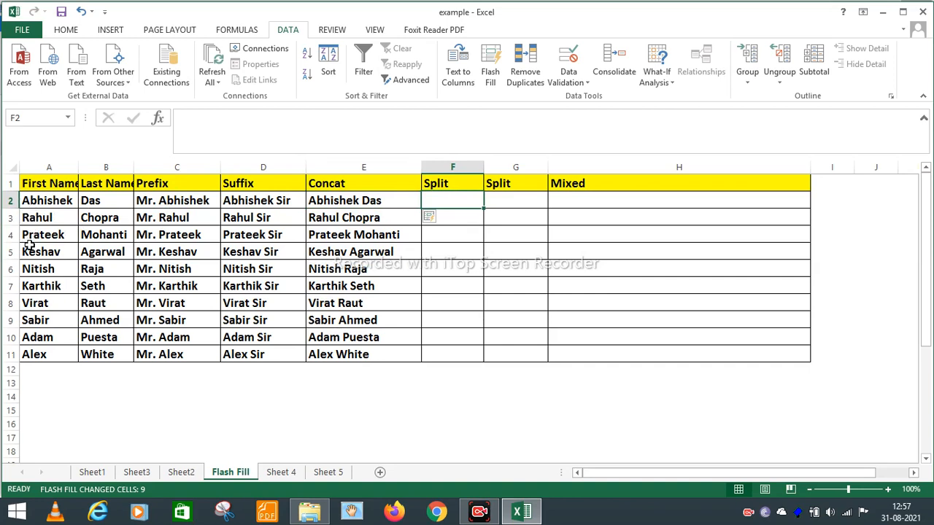
text(Abhi)
key(BackSpace)
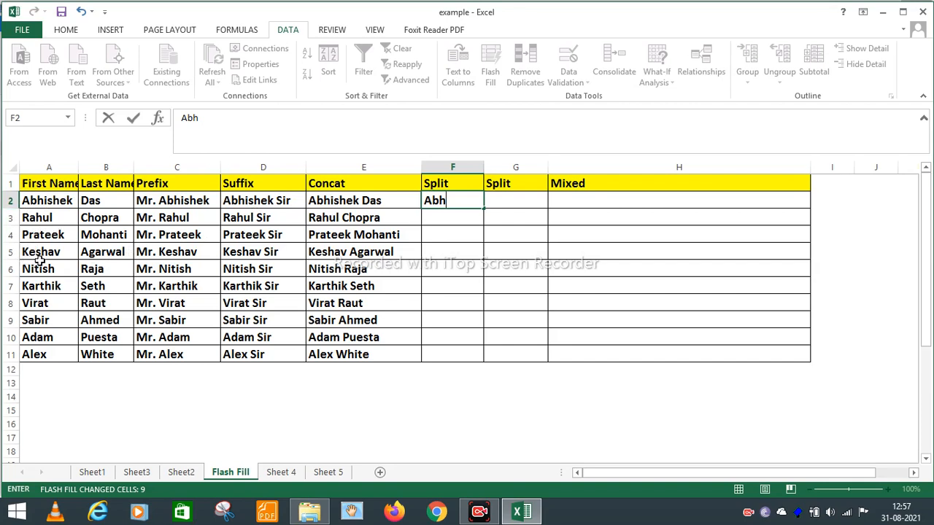
key(Return)
key(Up)
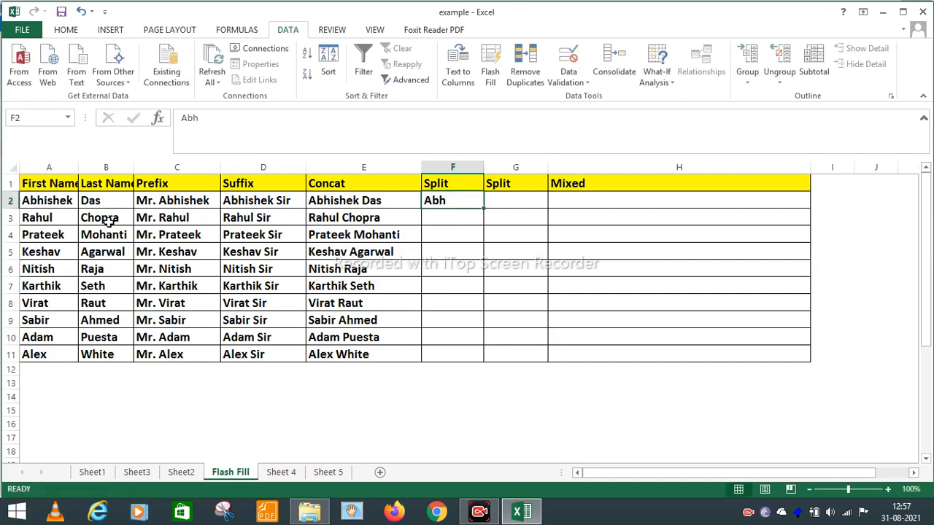
click(486, 75)
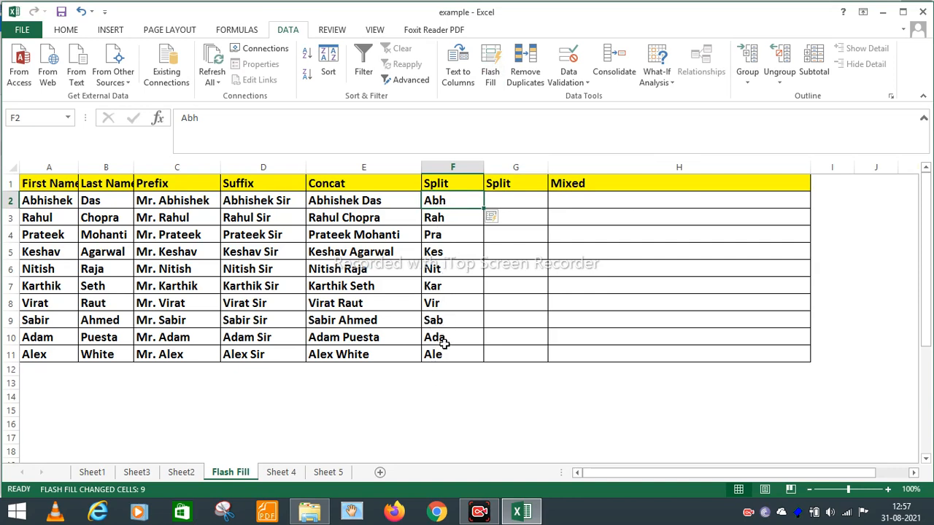
key(Up)
key(Down)
key(Right)
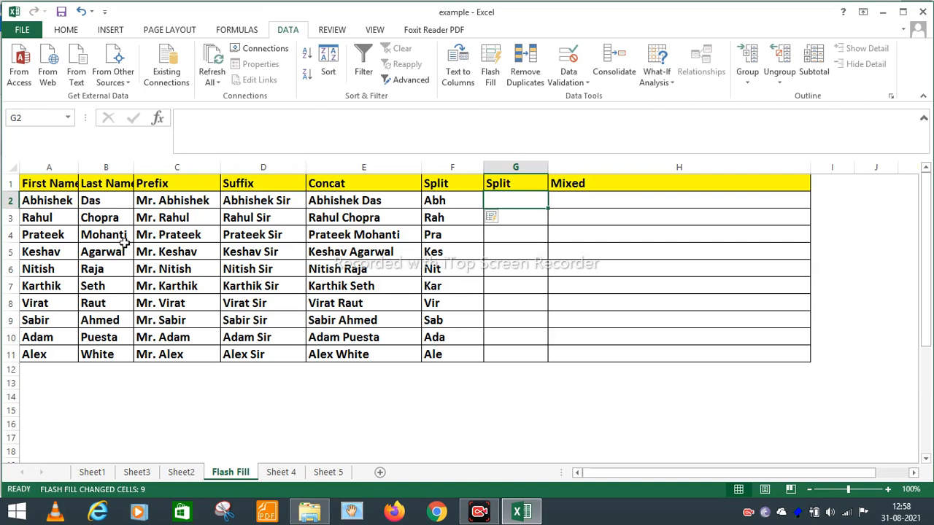
- Enter 'as' in G2 and Flash Fill the second Split column
text(as)
key(Return)
key(Up)
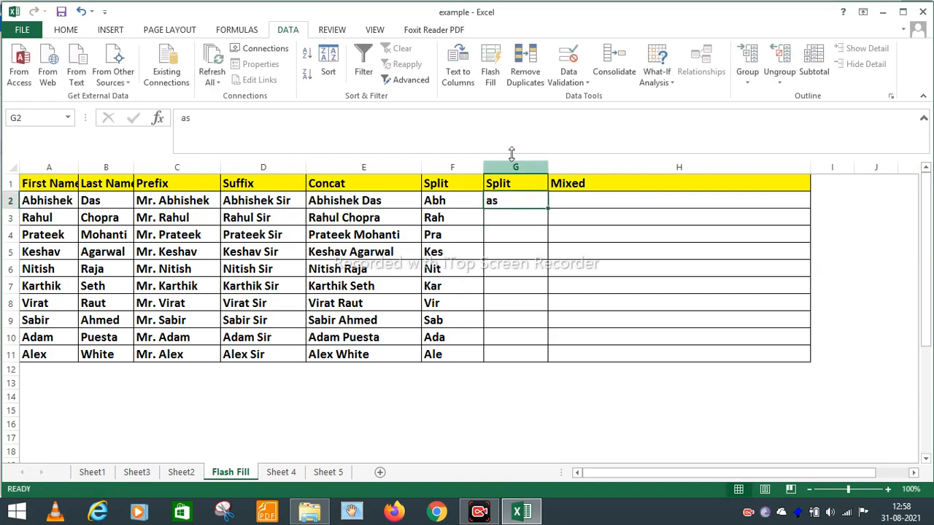
click(489, 80)
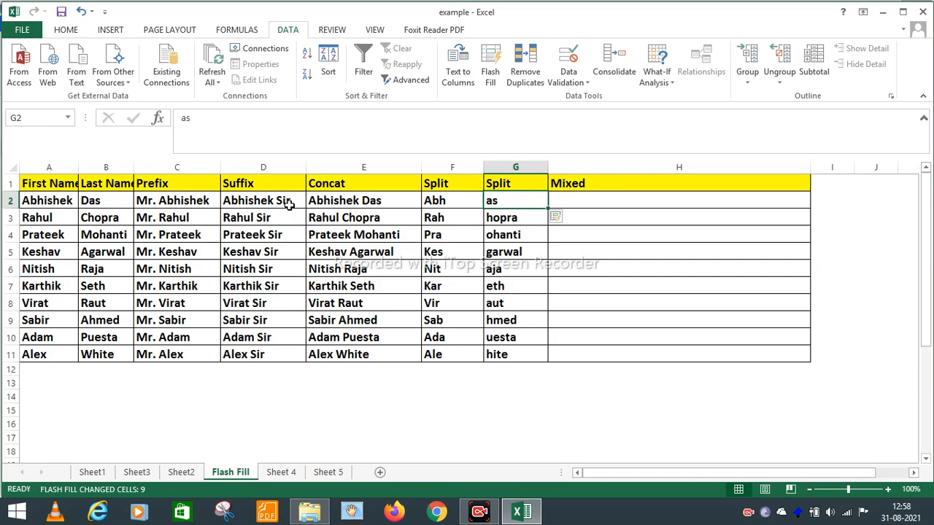
- Correct G3 from 'hopra' to 'ra' so the column refills with last-two-letter endings
click(493, 217)
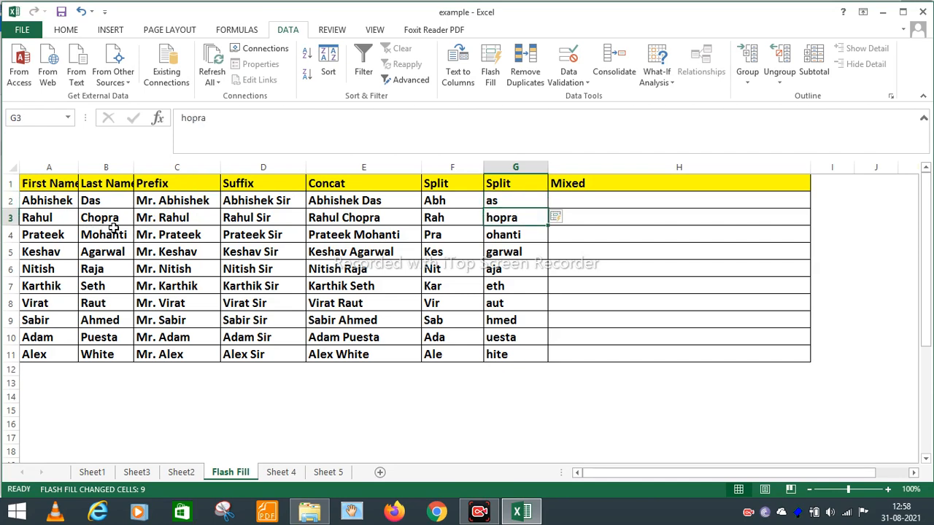
text(ra)
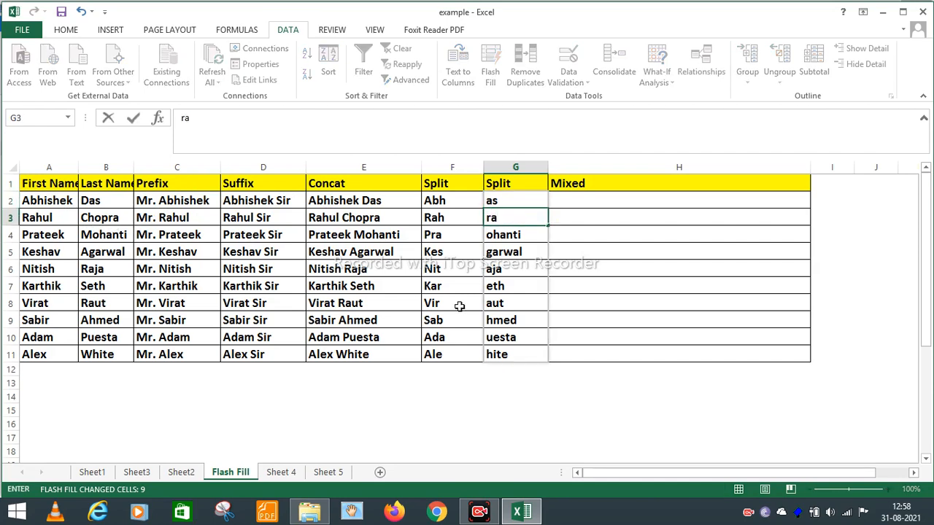
key(Return)
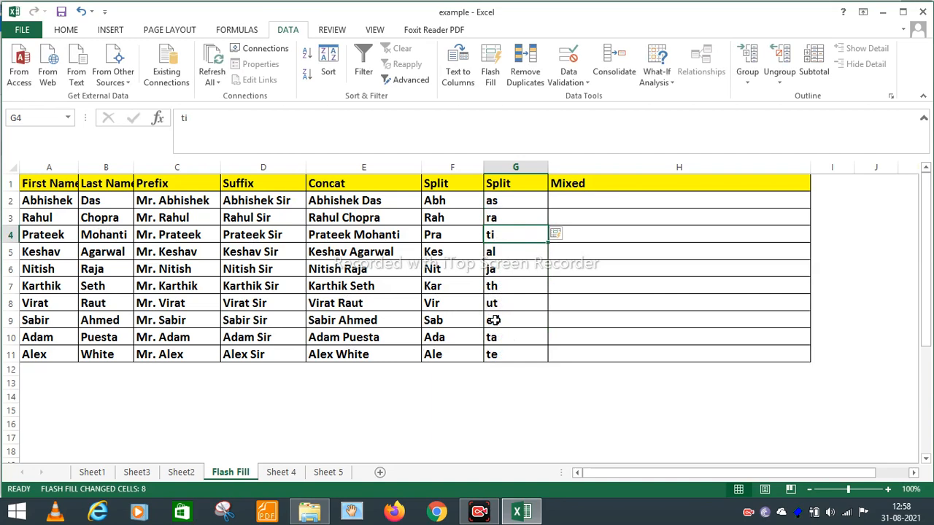
key(Up)
key(Down)
key(Right)
key(Up)
key(Up)
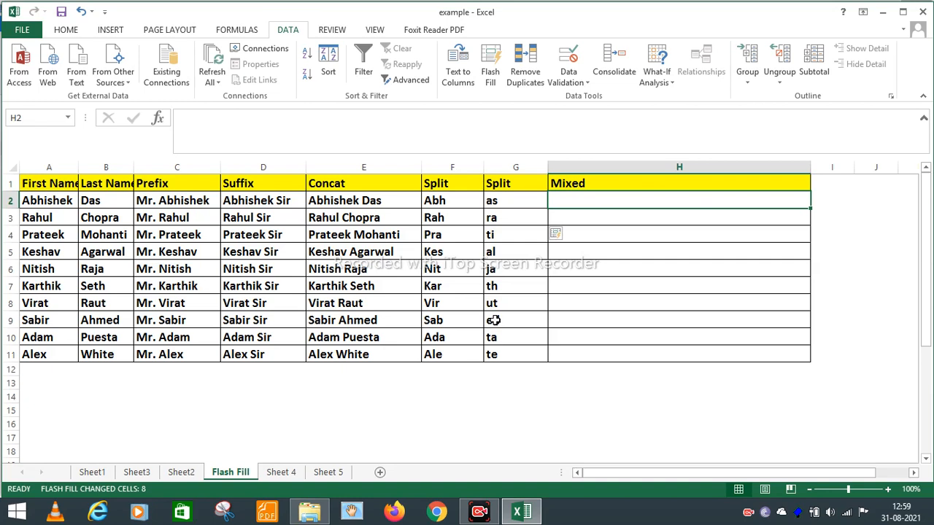
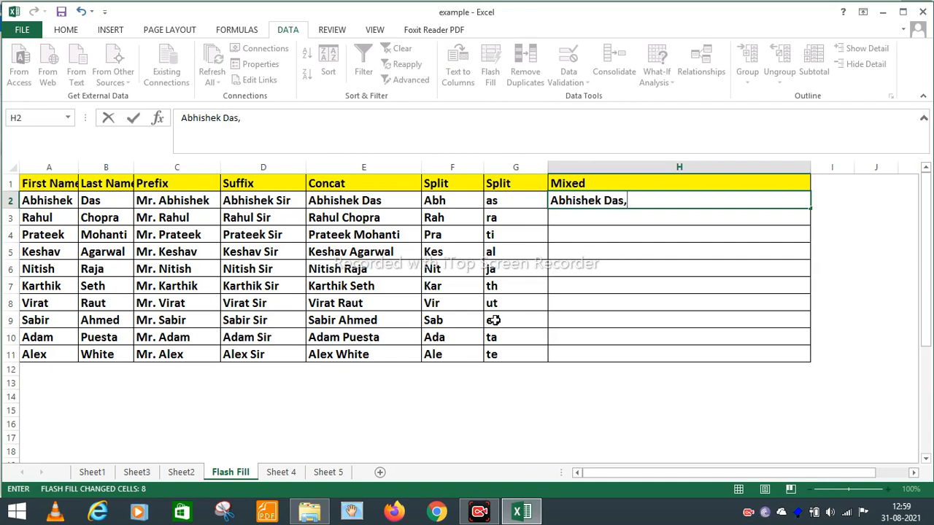
text(how ar)
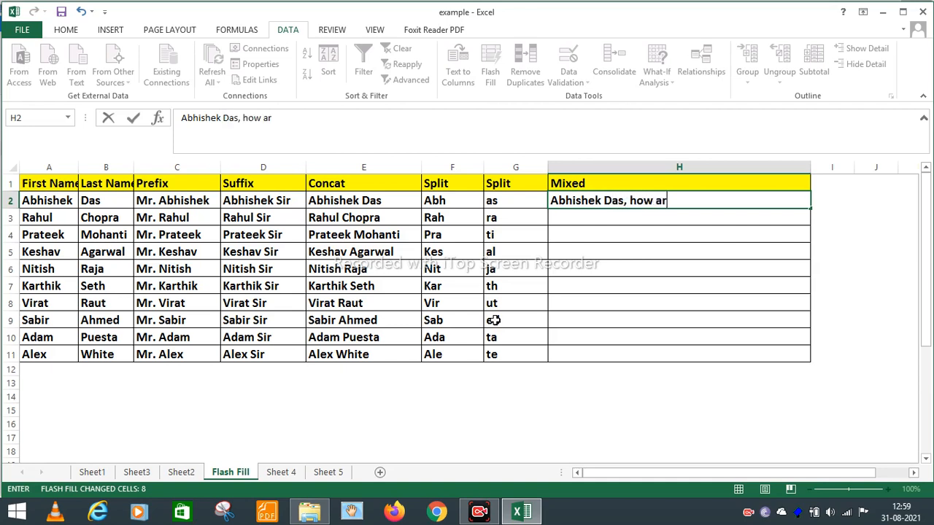
text(e you?)
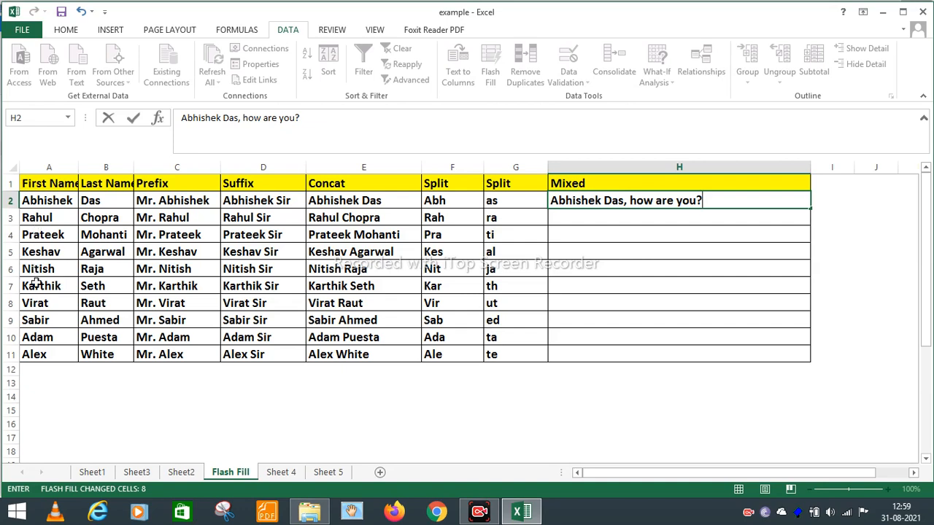
key(Return)
key(Up)
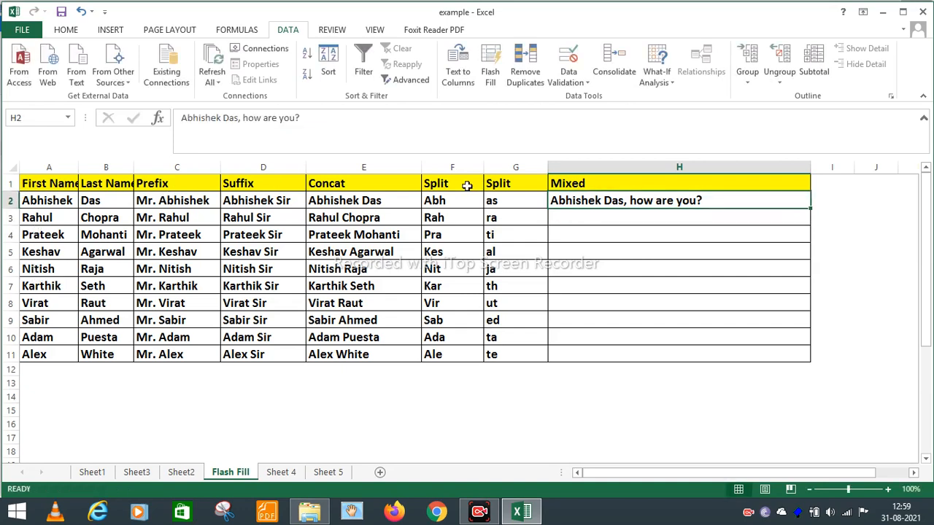
click(492, 76)
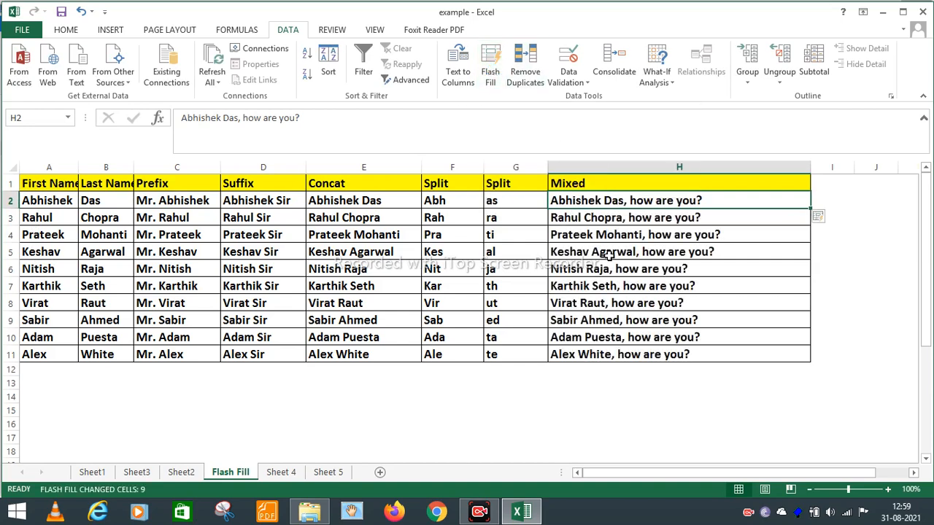